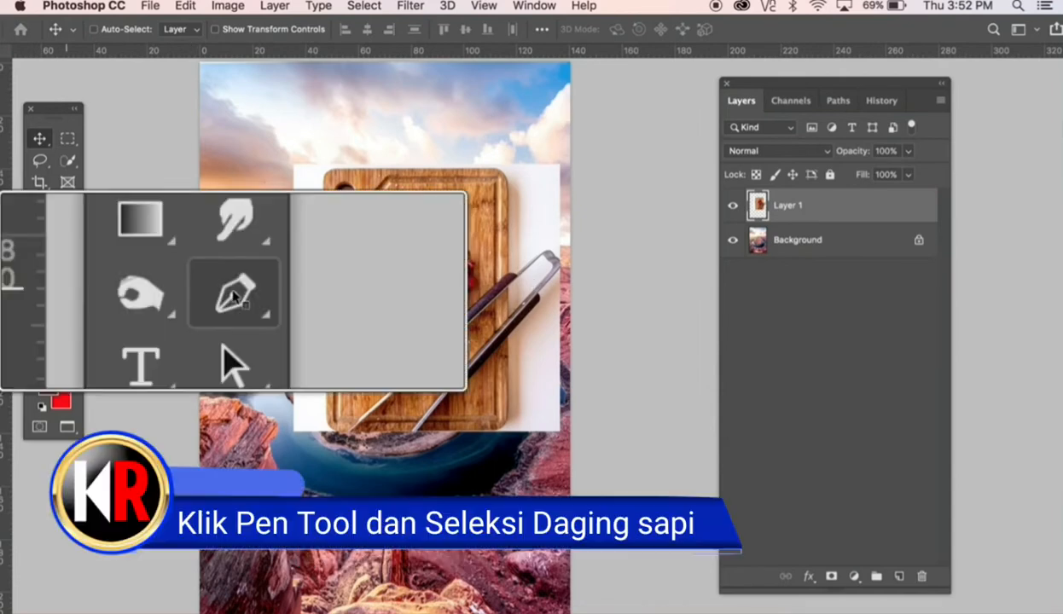
- Trace the upper-left edge of the meat with the Pen tool, from its left side to just below the top tip
{"action": "left_click", "coordinate": [67, 291]}
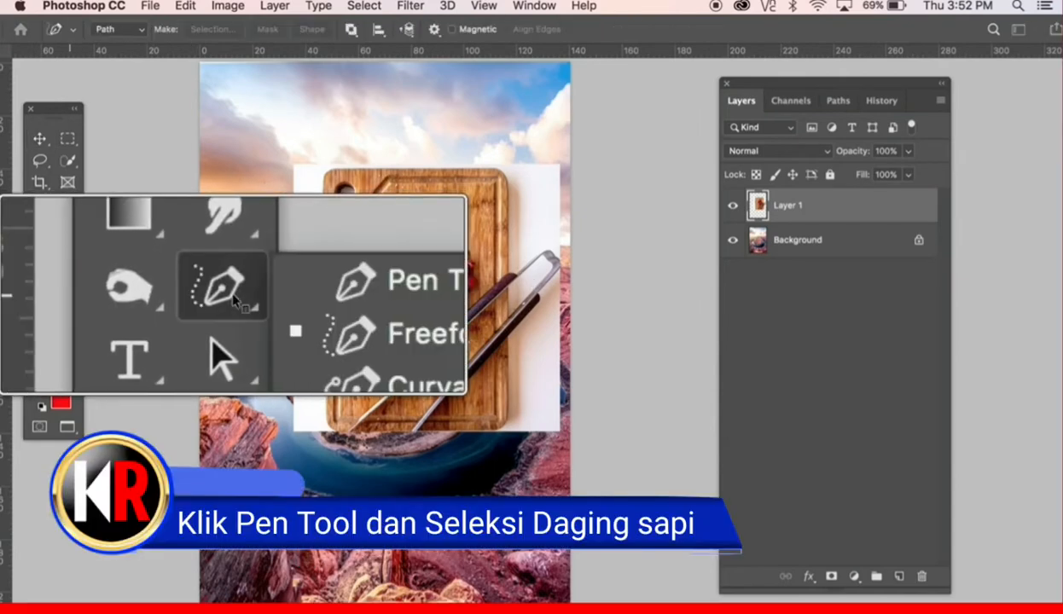
{"action": "left_click", "coordinate": [130, 291]}
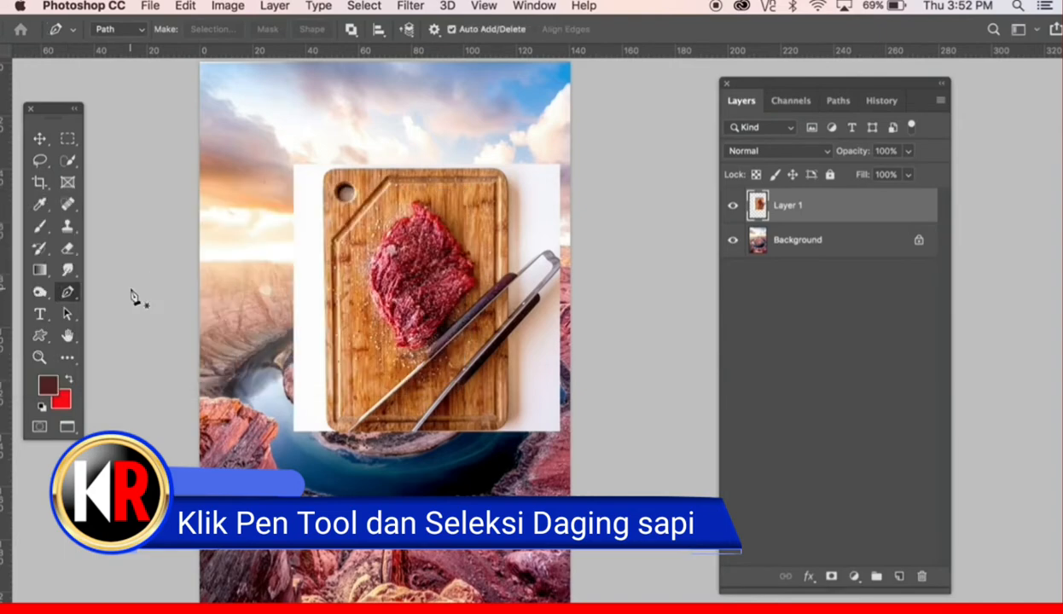
{"action": "scroll", "coordinate": [416, 273], "scroll_direction": "up", "scroll_amount": 3}
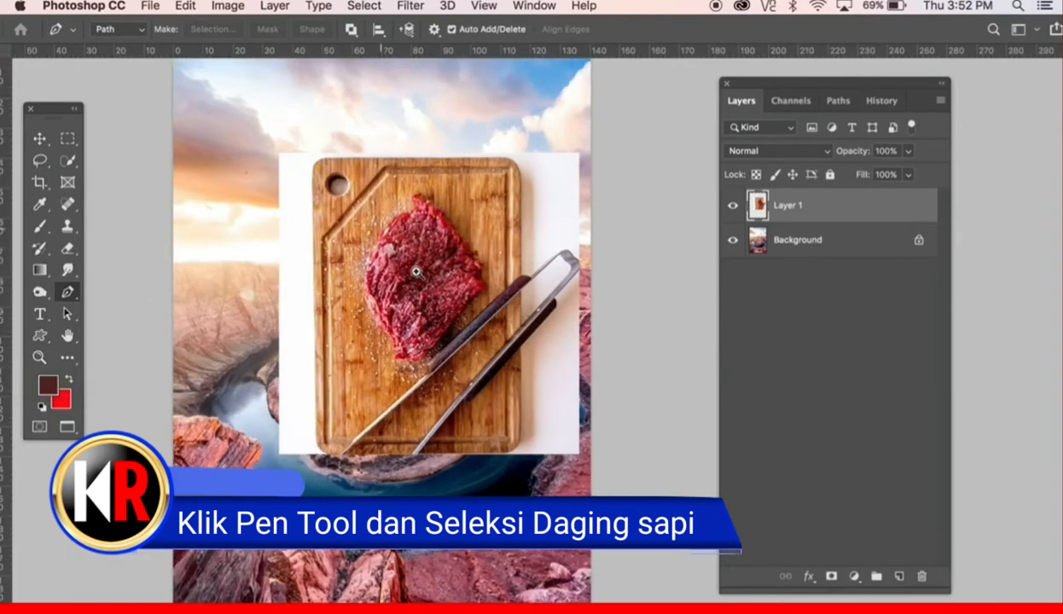
{"action": "scroll", "coordinate": [402, 269], "scroll_direction": "up", "scroll_amount": 2}
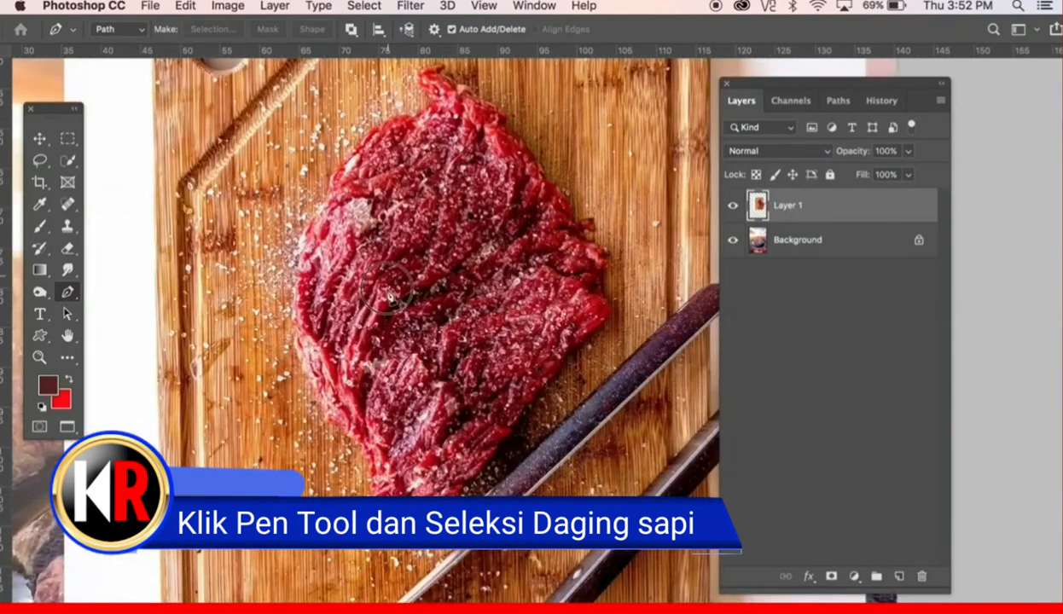
{"action": "left_click_drag", "start_coordinate": [340, 354], "coordinate": [294, 447]}
{"action": "left_click_drag", "start_coordinate": [248, 334], "coordinate": [271, 288]}
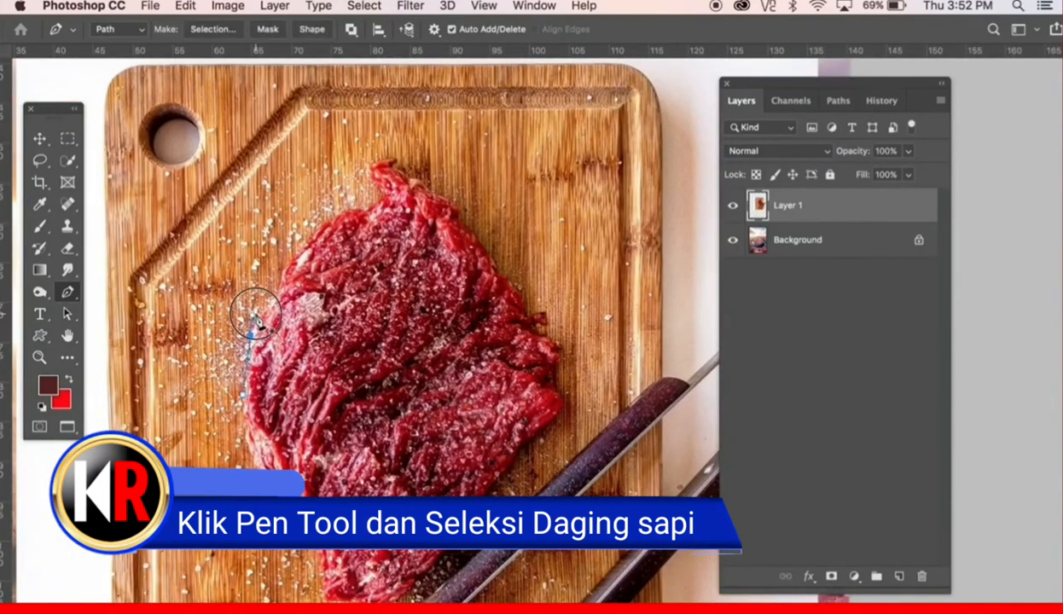
{"action": "left_click", "coordinate": [275, 296]}
{"action": "left_click_drag", "start_coordinate": [296, 253], "coordinate": [376, 216]}
{"action": "left_click", "coordinate": [384, 198]}
- Continue the path around the meat's top tip and down its right edge to beside the tongs
{"action": "left_click_drag", "start_coordinate": [369, 166], "coordinate": [464, 224]}
{"action": "mouse_move", "coordinate": [498, 272]}
{"action": "left_mouse_down"}
{"action": "mouse_move", "coordinate": [489, 284]}
{"action": "mouse_move", "coordinate": [501, 276]}
{"action": "left_mouse_up"}
{"action": "mouse_move", "coordinate": [526, 314]}
{"action": "left_mouse_down"}
{"action": "mouse_move", "coordinate": [518, 322]}
{"action": "mouse_move", "coordinate": [531, 314]}
{"action": "left_mouse_up"}
{"action": "left_click", "coordinate": [539, 333]}
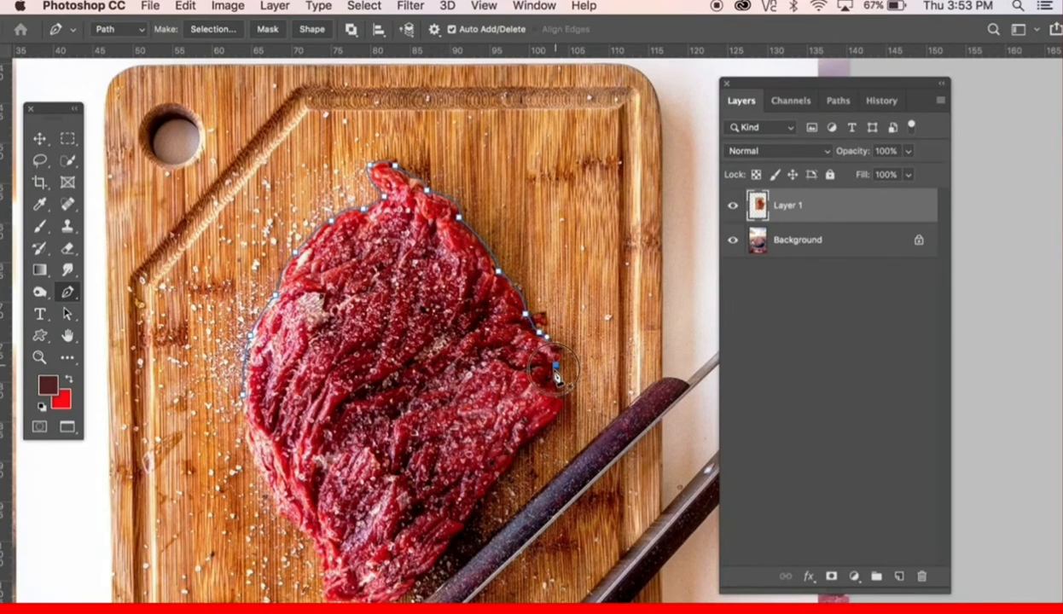
{"action": "left_click_drag", "start_coordinate": [556, 364], "coordinate": [504, 472]}
{"action": "left_click", "coordinate": [549, 387]}
{"action": "left_click", "coordinate": [478, 500]}
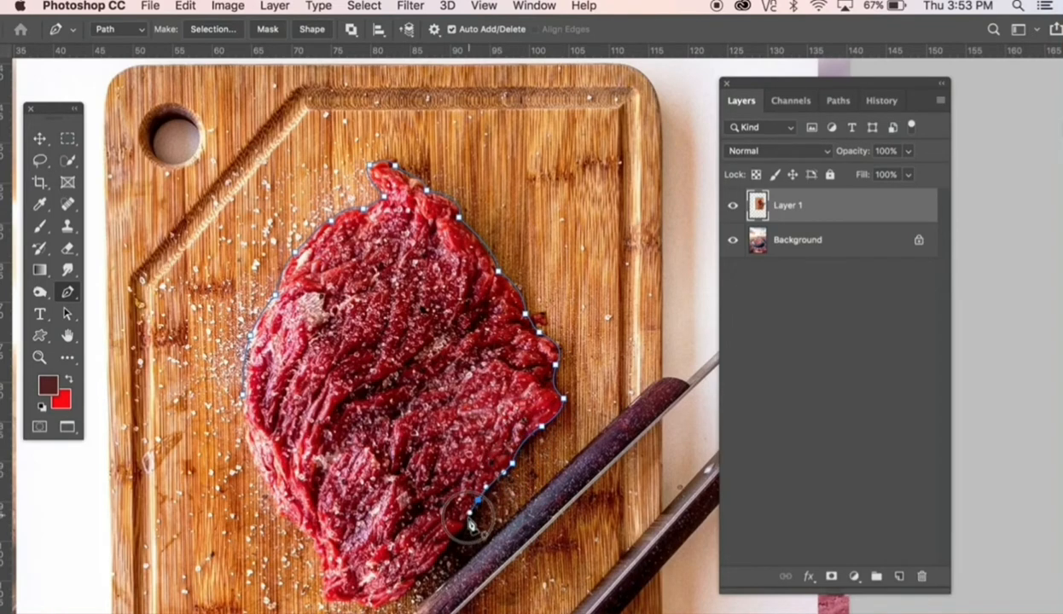
- Trace the meat's bottom and lower-left edge and close the path at its starting anchor
{"action": "left_click", "coordinate": [450, 537]}
{"action": "left_click", "coordinate": [417, 578]}
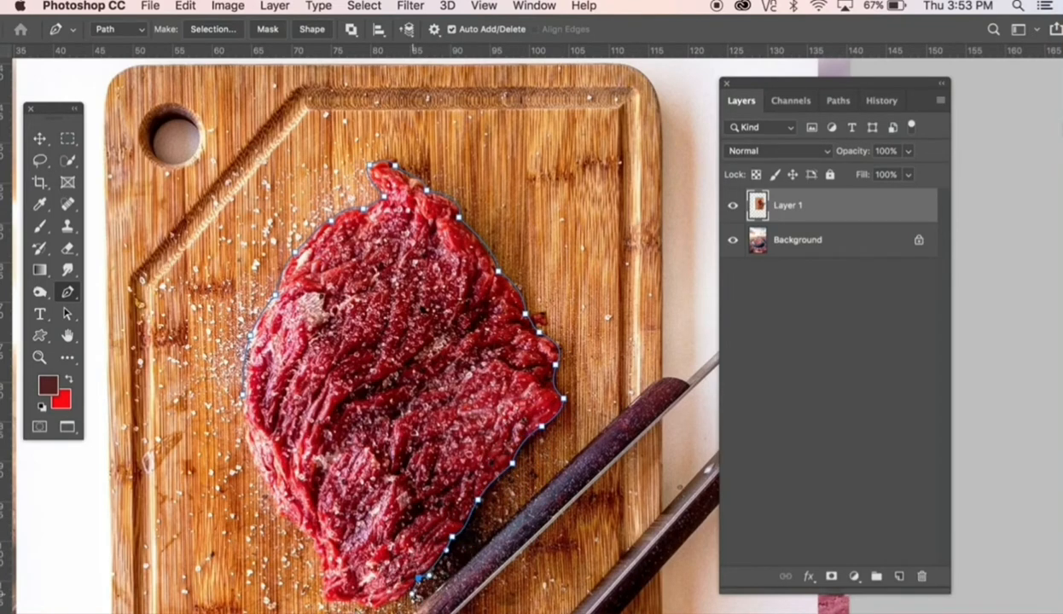
{"action": "left_click", "coordinate": [357, 600]}
{"action": "left_click", "coordinate": [320, 578]}
{"action": "left_click", "coordinate": [290, 516]}
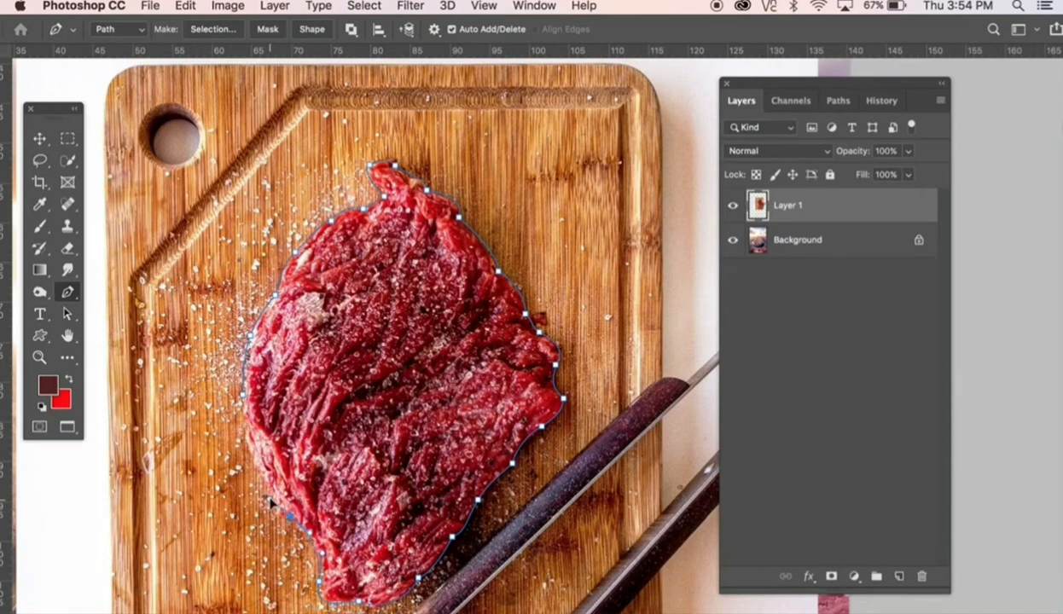
{"action": "left_click", "coordinate": [246, 435]}
{"action": "left_click", "coordinate": [246, 394]}
{"action": "left_click", "coordinate": [246, 389]}
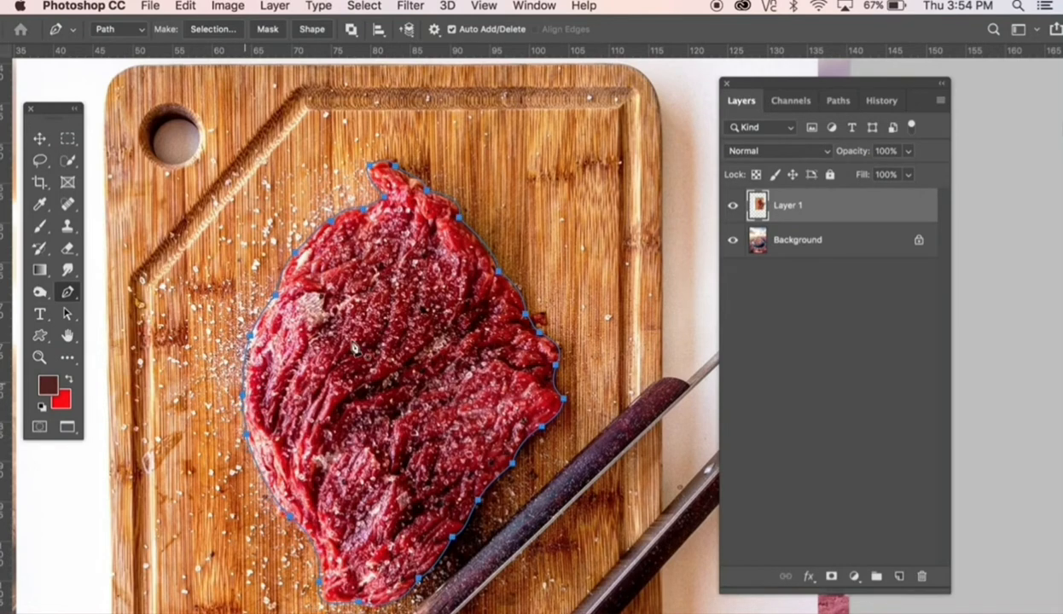
- Copy the meat onto a new layer, using the path as an anti-aliased new selection with a 0-pixel feather
{"action": "left_click", "coordinate": [221, 30]}
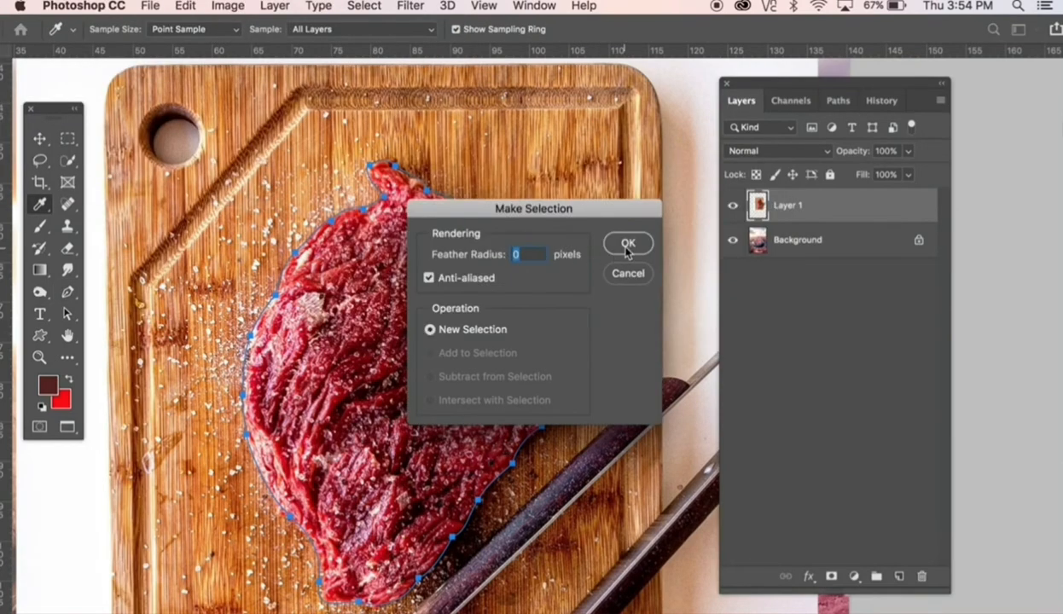
{"action": "left_click", "coordinate": [627, 245]}
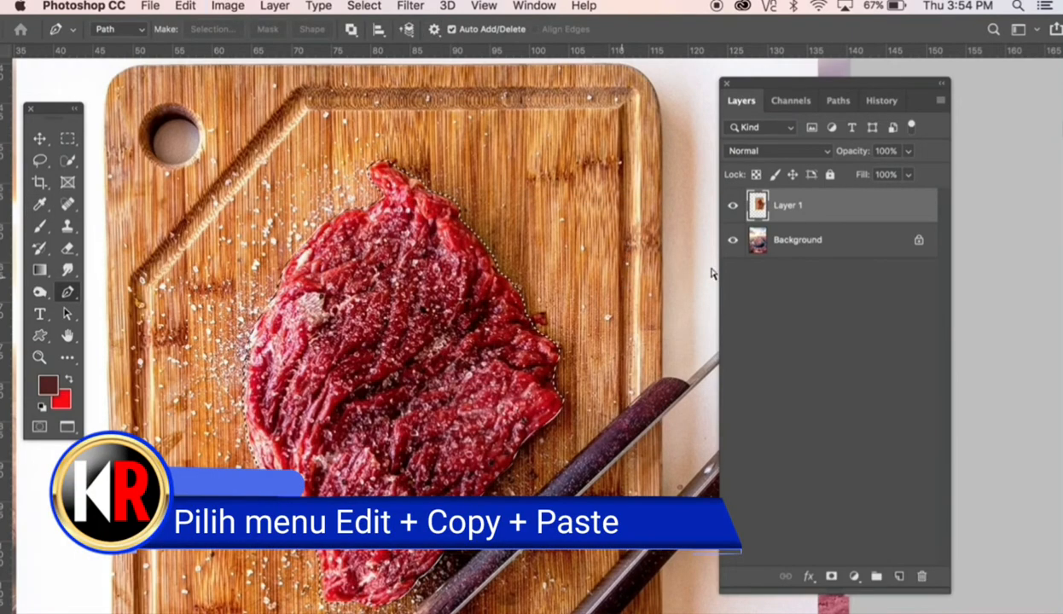
{"action": "key", "text": "super+c"}
{"action": "key", "text": "super+v"}
- Hide Layer 1 and move the cut-out meat over the foreground rock beside the large left cliff
{"action": "left_click", "coordinate": [731, 239]}
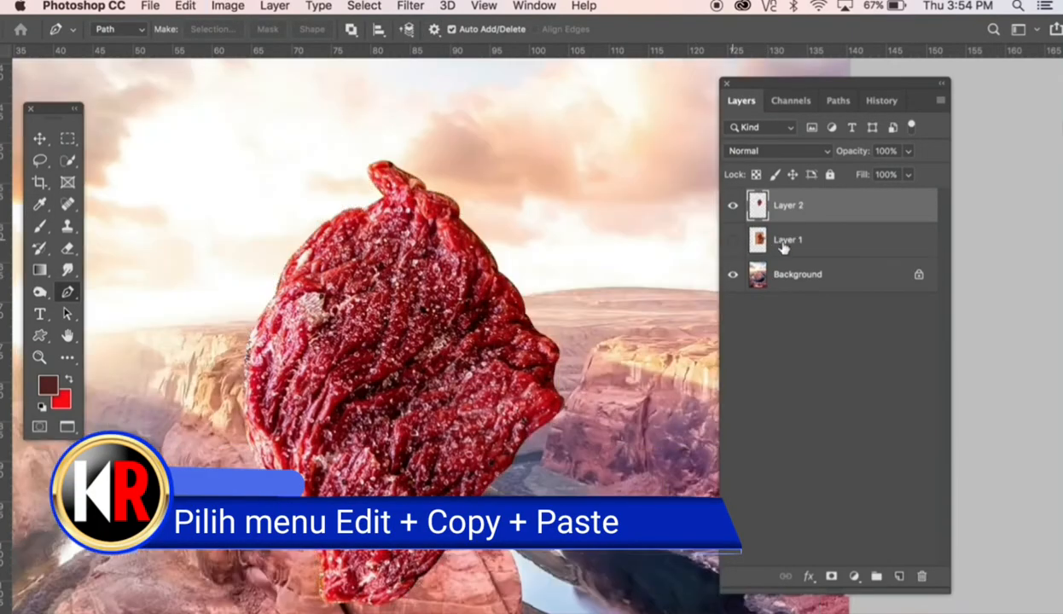
{"action": "key", "text": "v"}
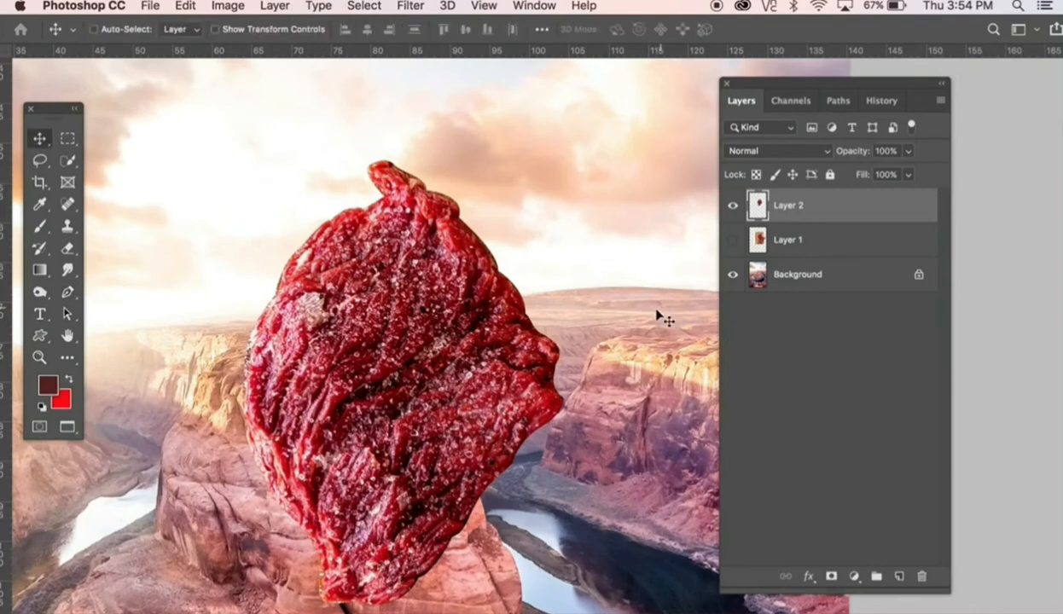
{"action": "left_click_drag", "start_coordinate": [405, 389], "coordinate": [501, 230]}
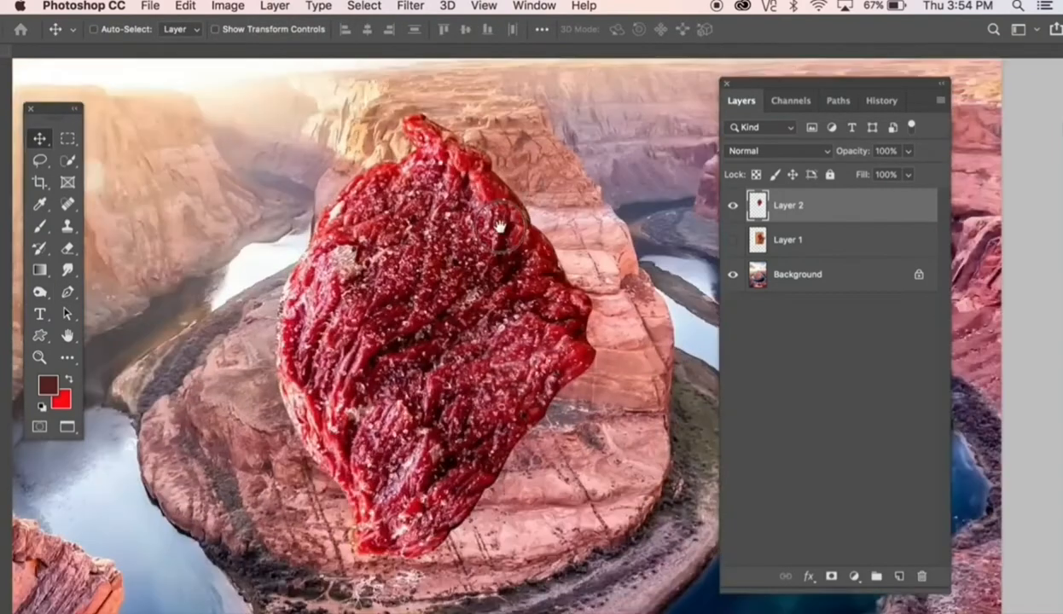
{"action": "left_click", "coordinate": [422, 337], "text": "alt"}
{"action": "left_click", "coordinate": [422, 337], "text": "alt"}
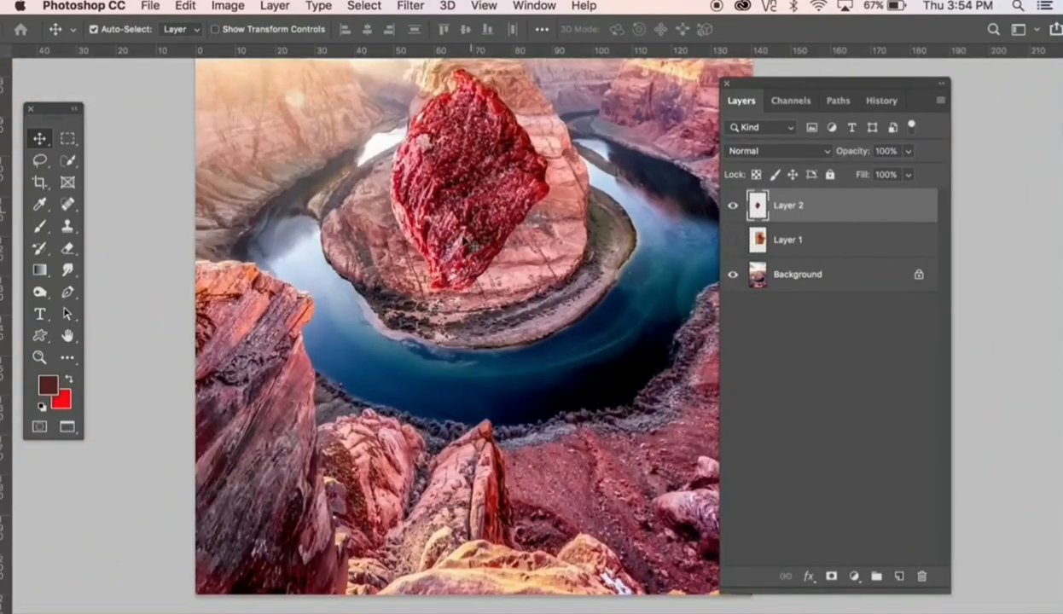
{"action": "left_click_drag", "start_coordinate": [435, 247], "coordinate": [361, 512]}
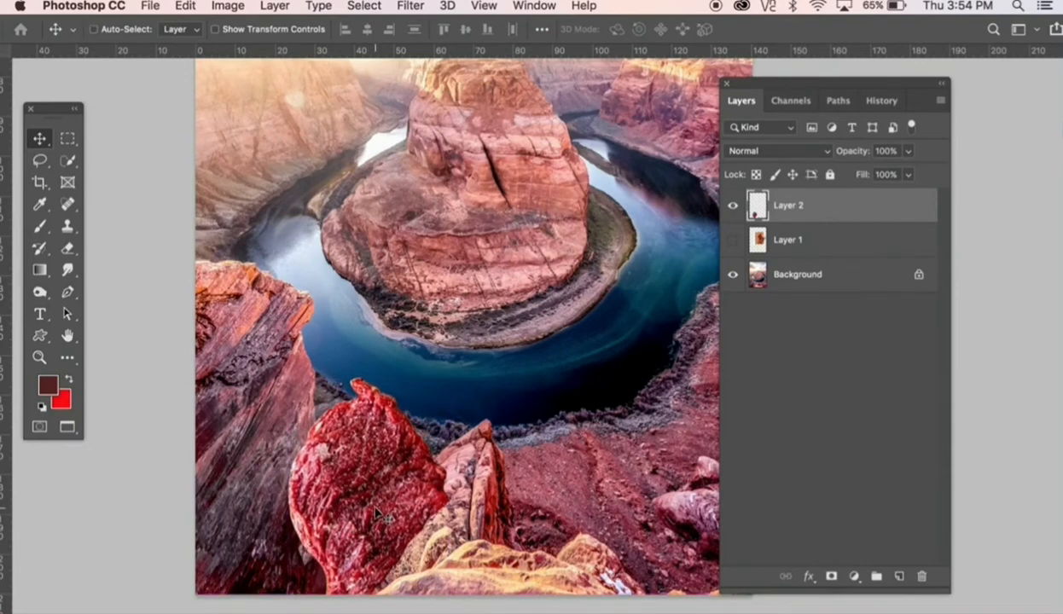
- Hide Layer 2 and activate the Pen tool for outlining the rock beneath the meat
{"action": "scroll", "coordinate": [359, 494], "scroll_direction": "up", "scroll_amount": 3}
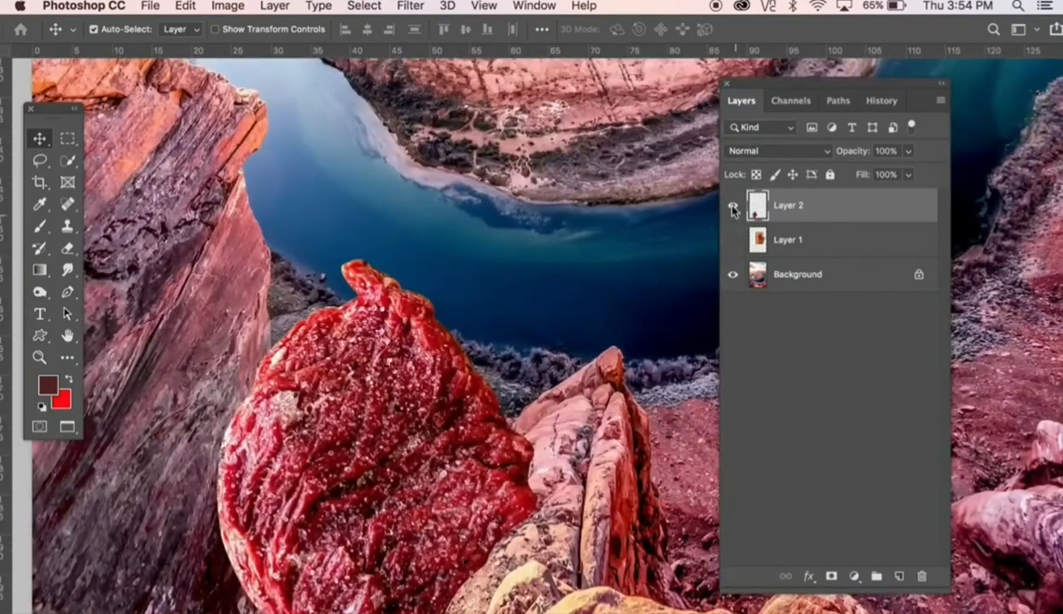
{"action": "left_click", "coordinate": [732, 208]}
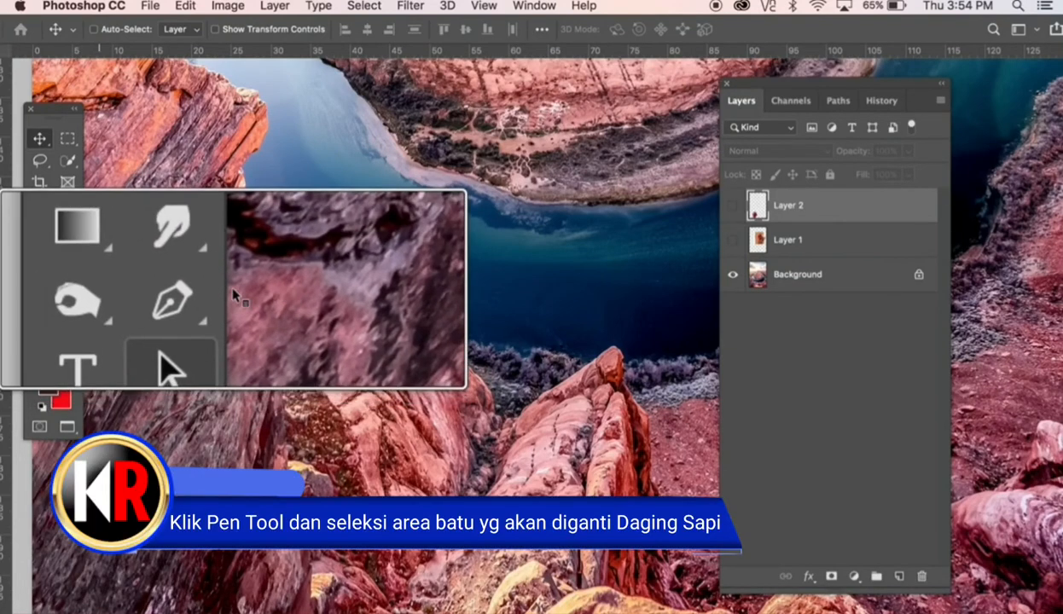
{"action": "left_click", "coordinate": [65, 291]}
{"action": "left_click", "coordinate": [130, 296]}
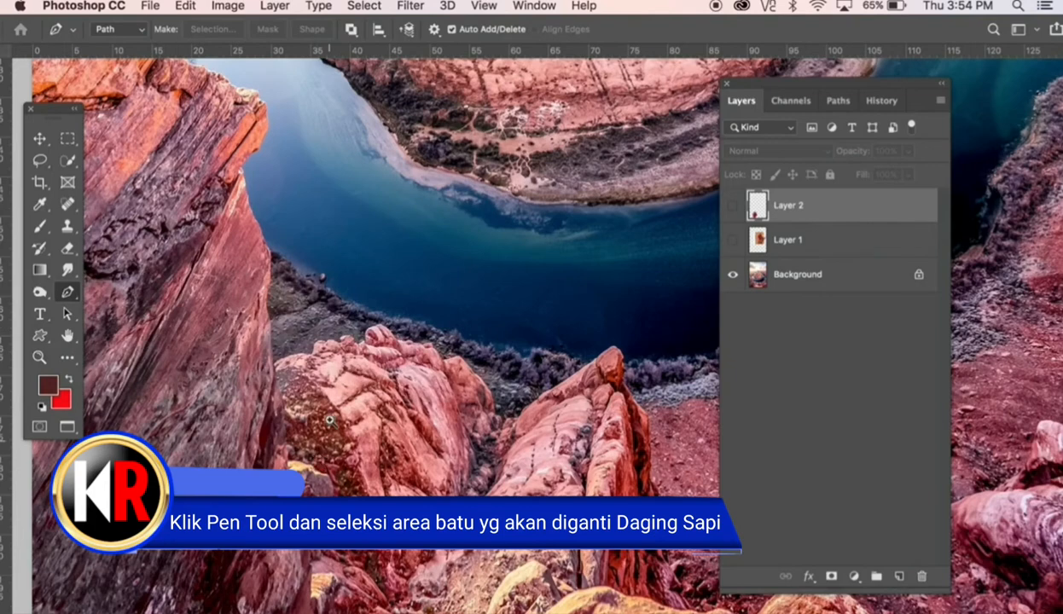
{"action": "scroll", "coordinate": [337, 369], "scroll_direction": "up", "scroll_amount": 2}
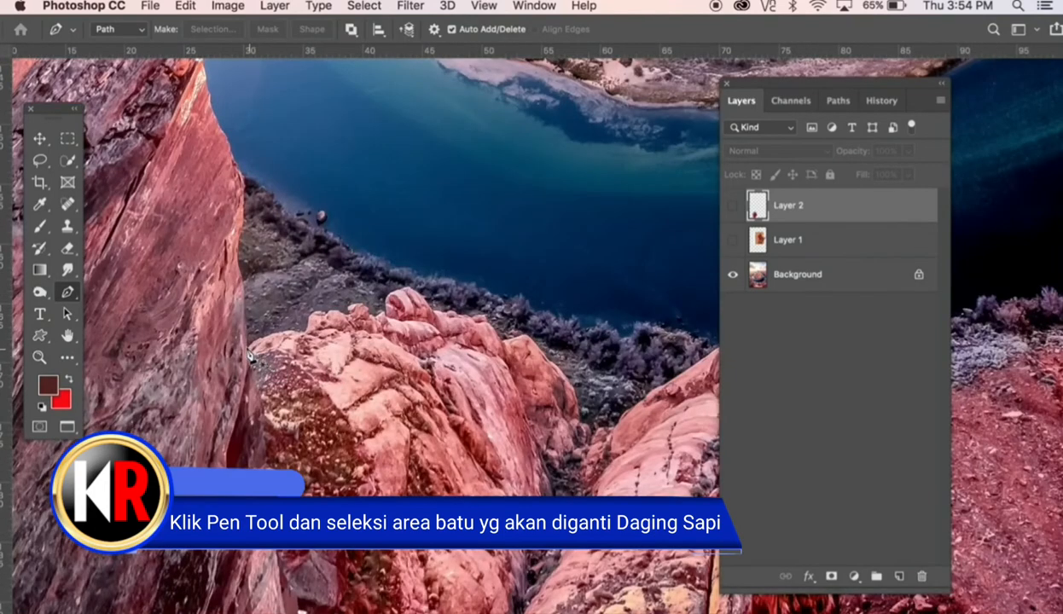
{"action": "left_click", "coordinate": [248, 348]}
{"action": "left_click_drag", "start_coordinate": [301, 333], "coordinate": [332, 315]}
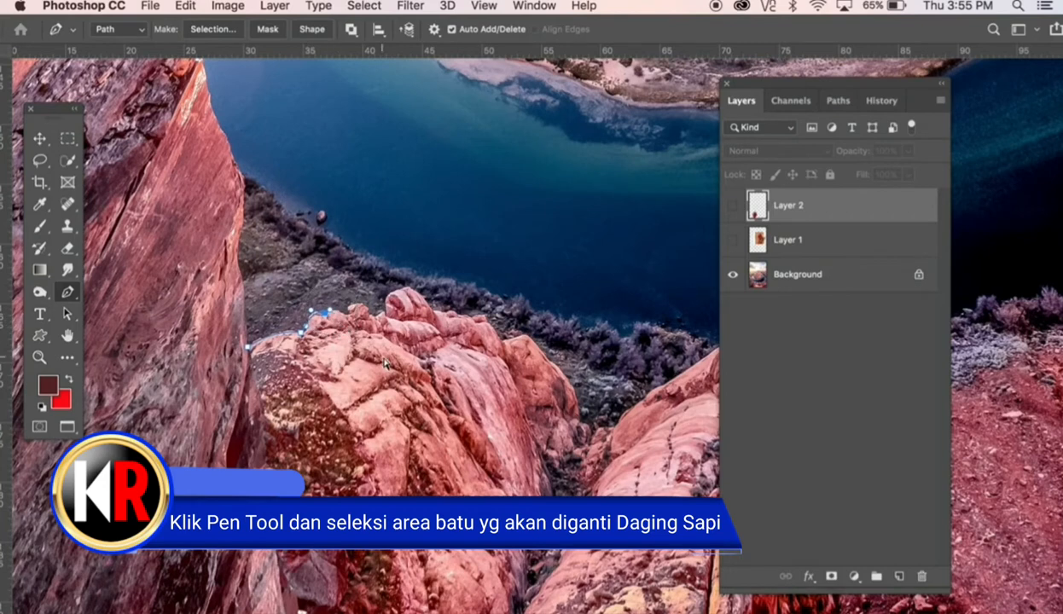
{"action": "key", "text": "Delete"}
{"action": "key", "text": "Delete"}
- Draw a path down the edge of the large left cliff and along the top of the small yellow rocks
{"action": "left_click", "coordinate": [245, 320]}
{"action": "mouse_move", "coordinate": [253, 372]}
{"action": "left_mouse_down"}
{"action": "mouse_move", "coordinate": [263, 392]}
{"action": "mouse_move", "coordinate": [256, 385]}
{"action": "left_mouse_up"}
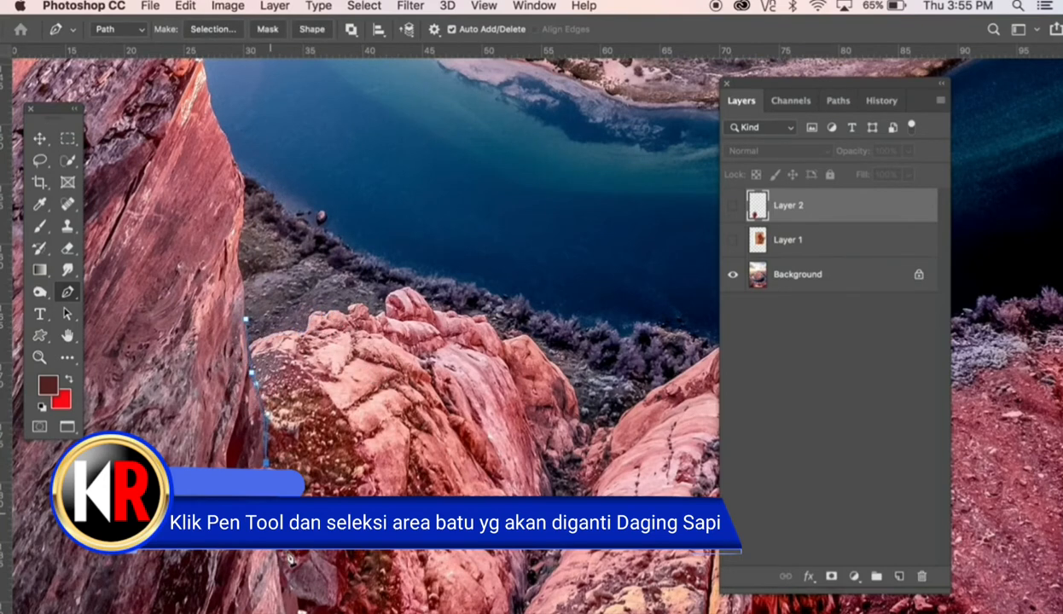
{"action": "left_click_drag", "start_coordinate": [288, 555], "coordinate": [312, 470]}
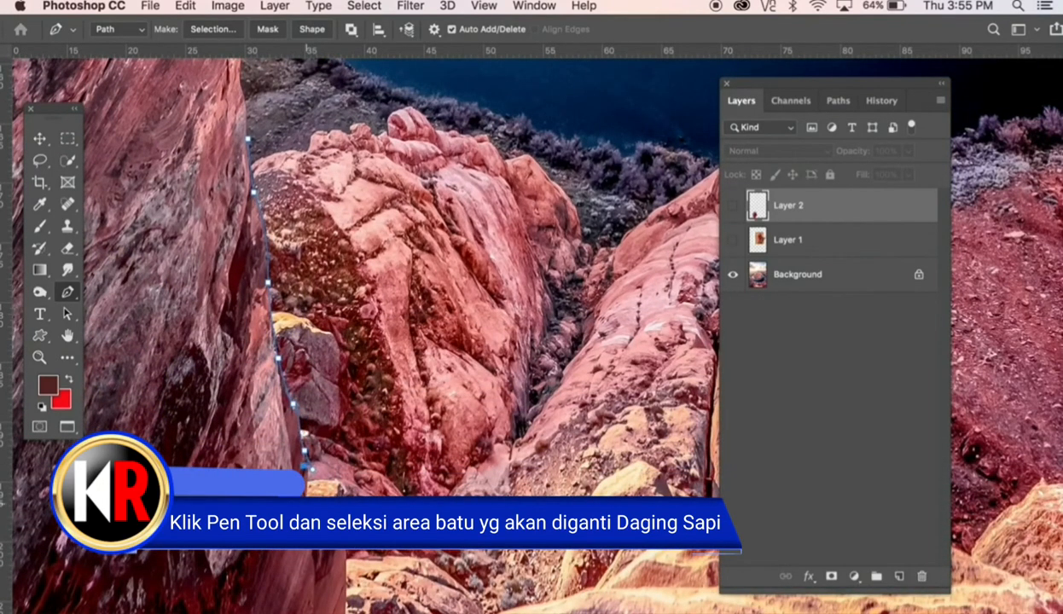
{"action": "key", "text": "super+z"}
{"action": "left_click_drag", "start_coordinate": [370, 581], "coordinate": [366, 510]}
{"action": "left_click", "coordinate": [435, 484]}
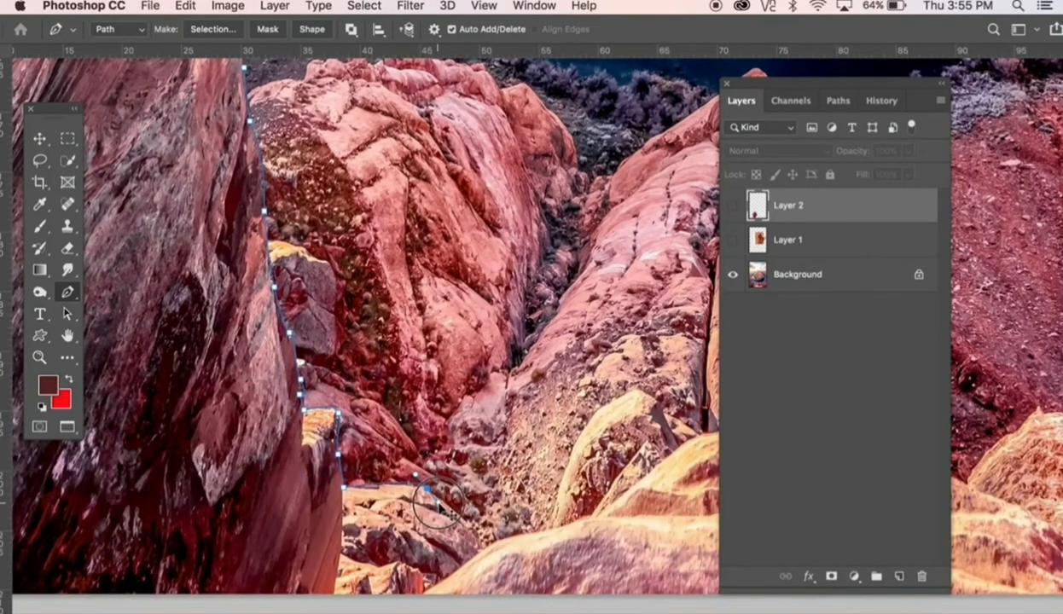
- Continue the path up through the crevice between the middle rock and the pointed rock
{"action": "left_click", "coordinate": [435, 453]}
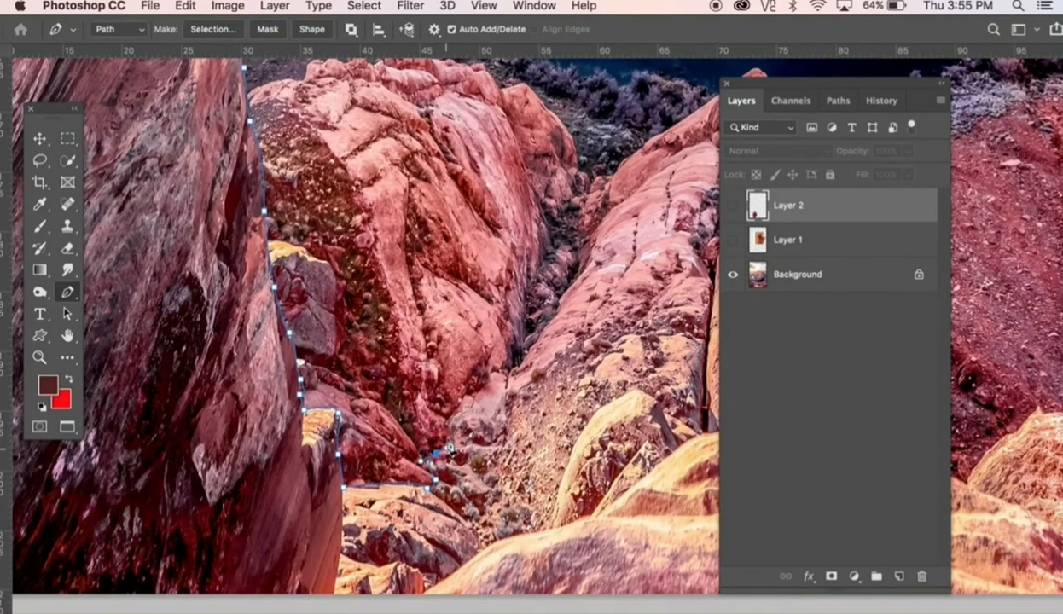
{"action": "left_click", "coordinate": [448, 434]}
{"action": "left_click", "coordinate": [458, 411]}
{"action": "left_click", "coordinate": [467, 396]}
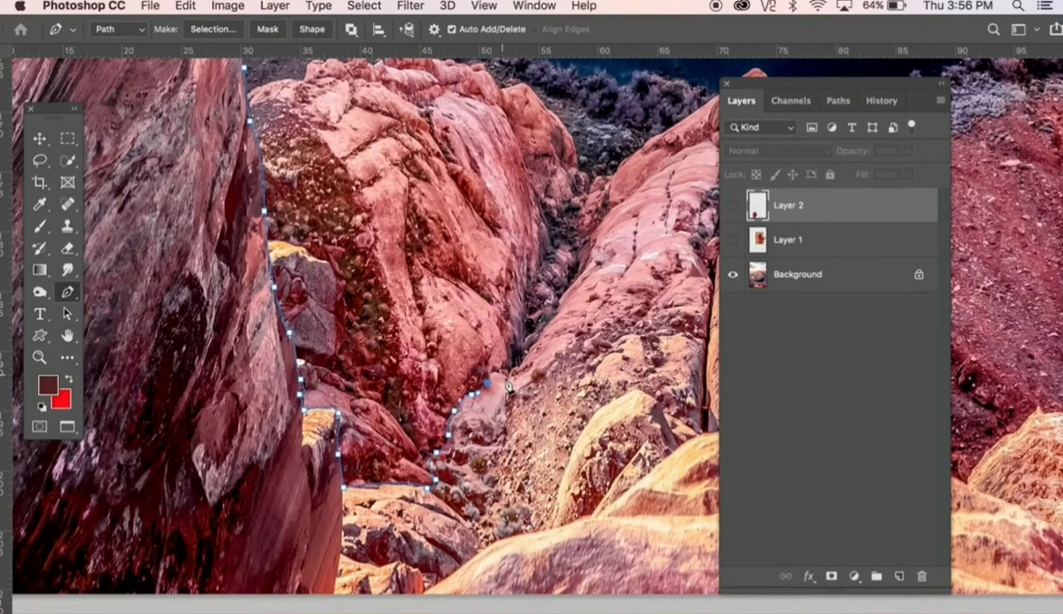
{"action": "left_click", "coordinate": [505, 377]}
{"action": "left_click", "coordinate": [520, 364]}
{"action": "left_click_drag", "start_coordinate": [488, 342], "coordinate": [297, 386]}
{"action": "left_click", "coordinate": [360, 360]}
{"action": "left_click", "coordinate": [367, 348]}
{"action": "left_click", "coordinate": [359, 342]}
{"action": "left_click", "coordinate": [374, 328]}
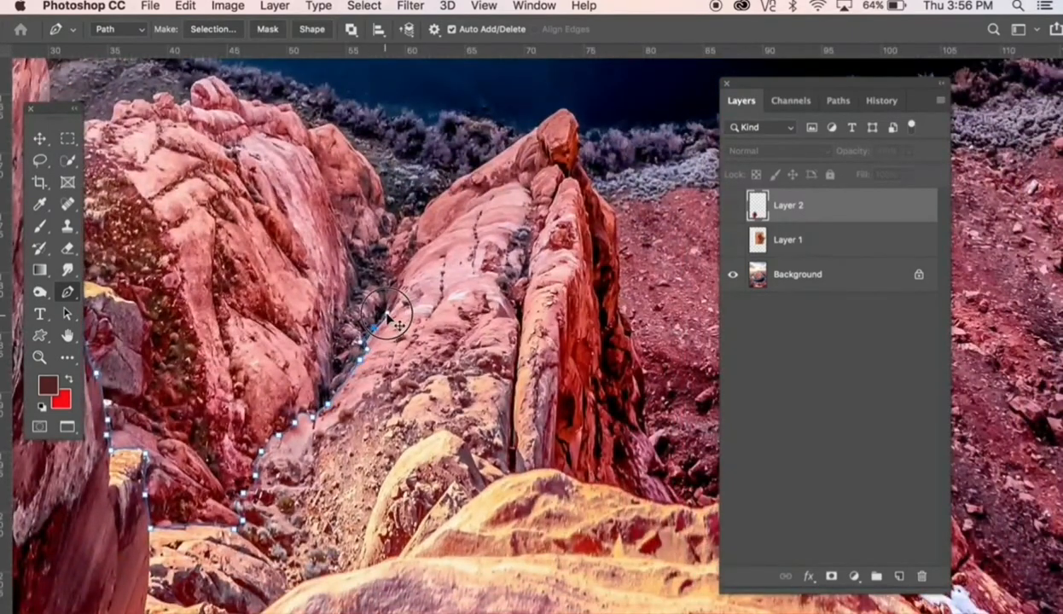
- Trace the left edge of the pointed rock up to and over its peak
{"action": "left_click", "coordinate": [396, 278]}
{"action": "left_click", "coordinate": [415, 249]}
{"action": "left_click", "coordinate": [424, 210]}
{"action": "left_click", "coordinate": [434, 195]}
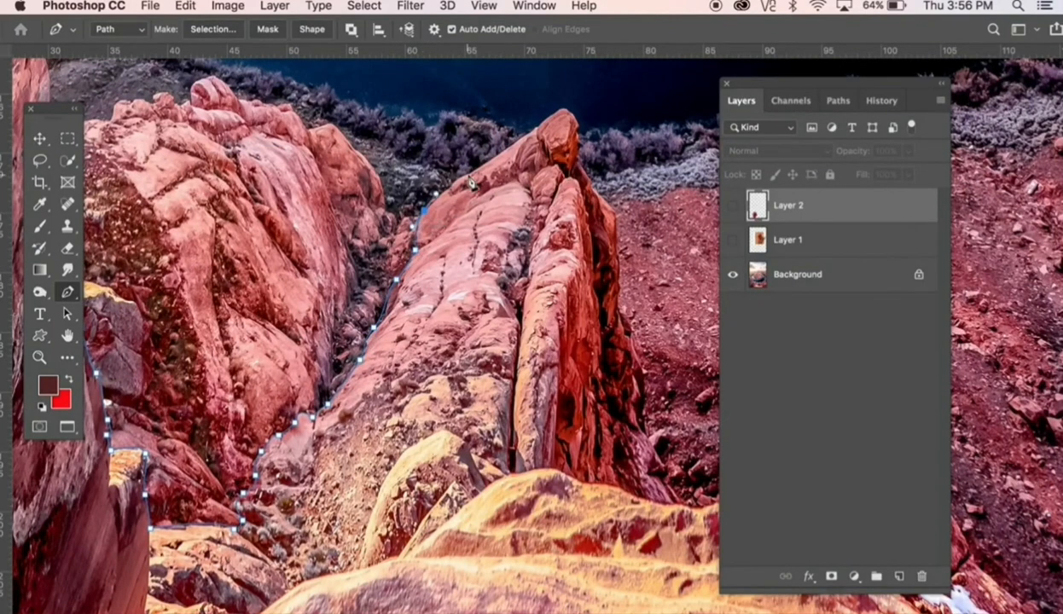
{"action": "left_click", "coordinate": [467, 173]}
{"action": "left_click", "coordinate": [481, 167]}
{"action": "left_click", "coordinate": [550, 113]}
{"action": "left_click", "coordinate": [569, 111]}
{"action": "left_click", "coordinate": [573, 120]}
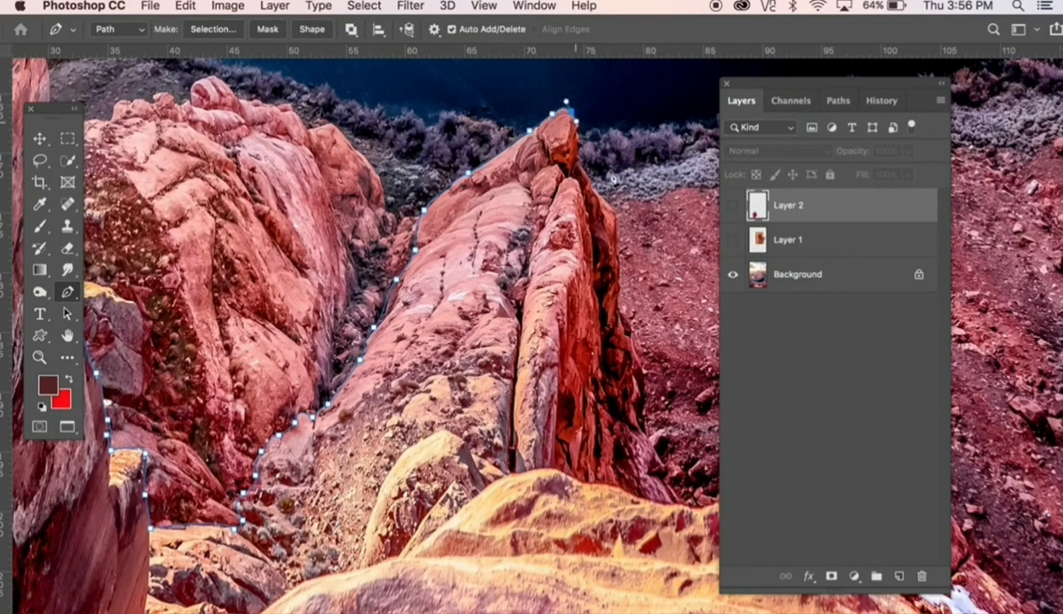
- Run the path down across the right-hand rocks, around below the canvas, and close it at its starting anchor on the cliff
{"action": "key", "text": "super+minus"}
{"action": "key", "text": "super+minus"}
{"action": "left_click", "coordinate": [567, 558]}
{"action": "left_click", "coordinate": [253, 592]}
{"action": "left_click", "coordinate": [77, 541]}
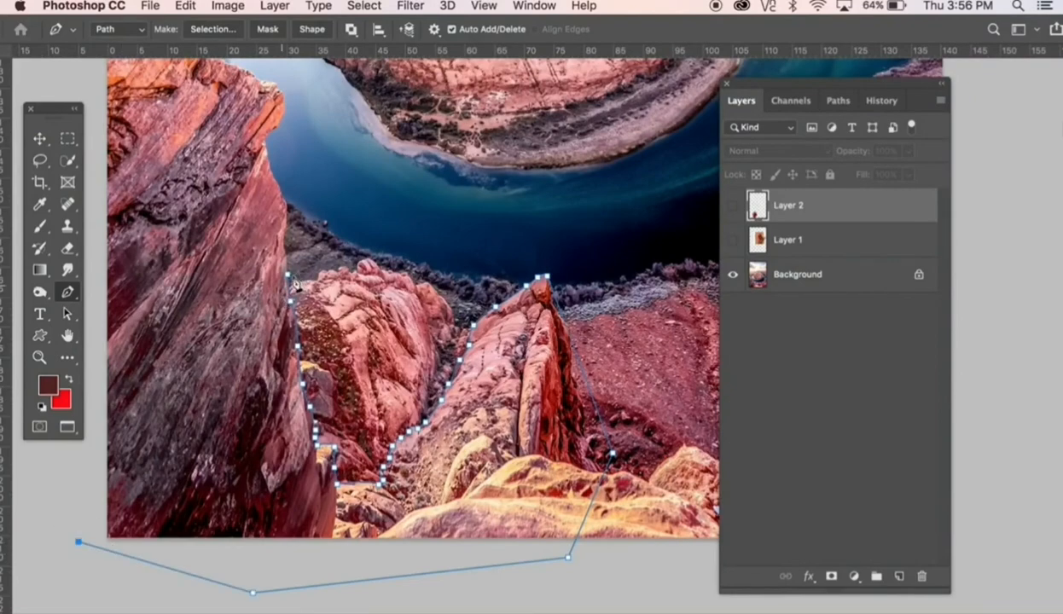
{"action": "left_click", "coordinate": [289, 275]}
- Show Layer 2 and delete the meat areas inside the path, loaded as a selection with a 0-pixel feather
{"action": "left_click", "coordinate": [732, 205]}
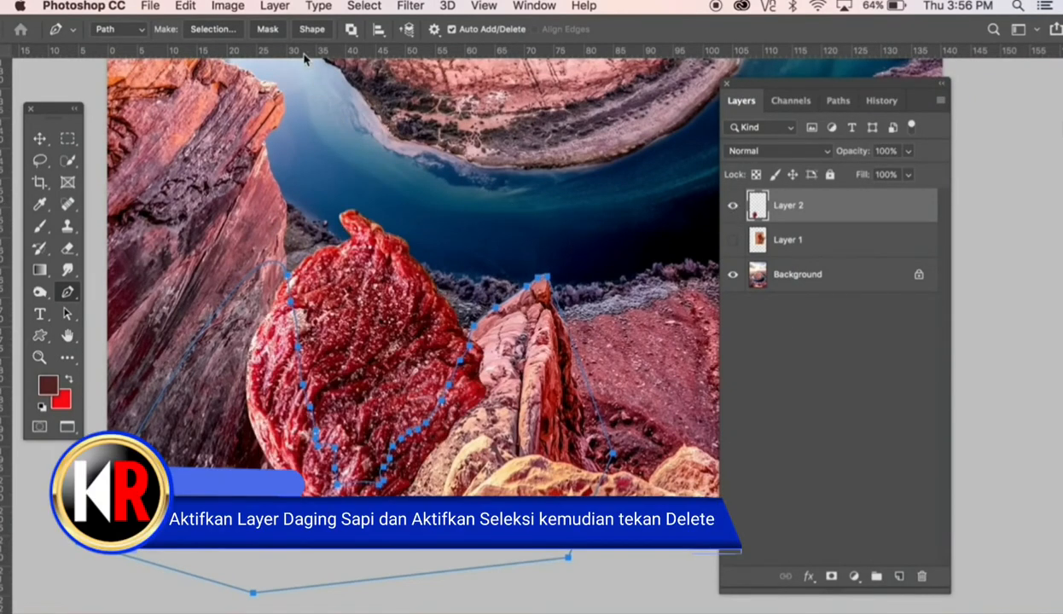
{"action": "left_click", "coordinate": [213, 29]}
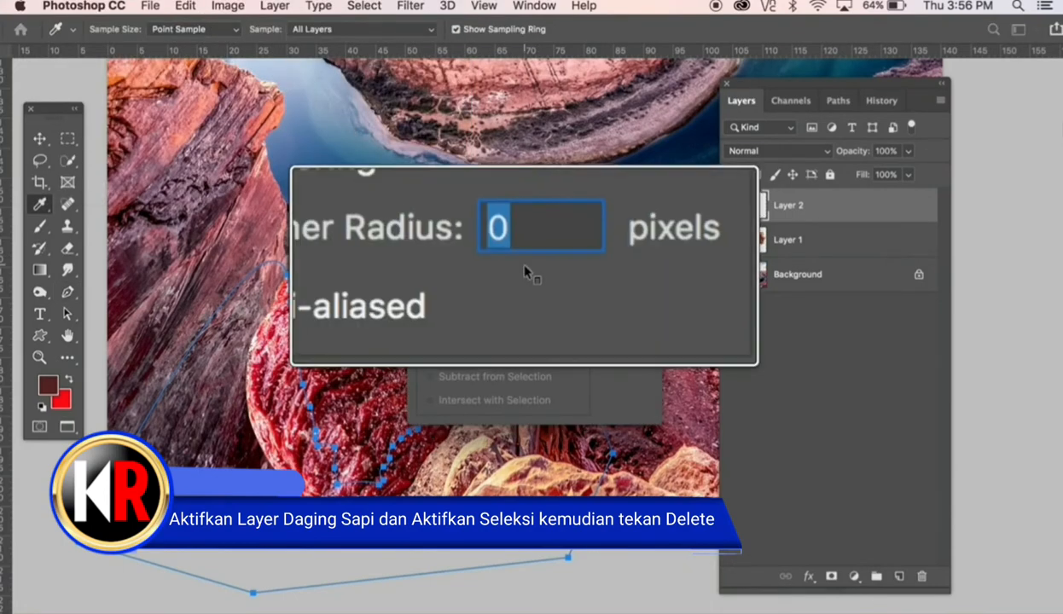
{"action": "left_click", "coordinate": [627, 245]}
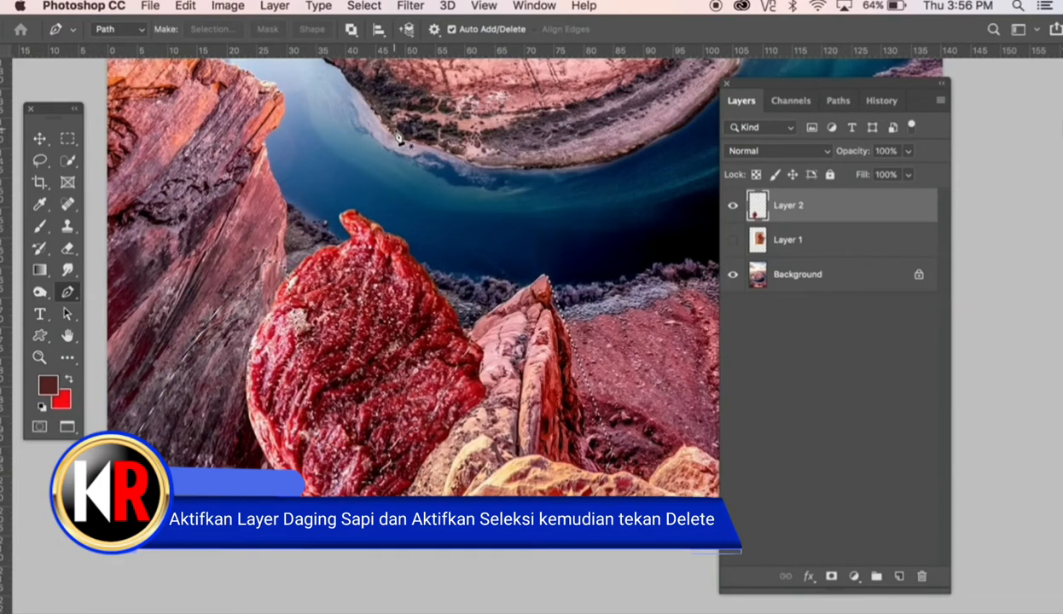
{"action": "key", "text": "Delete"}
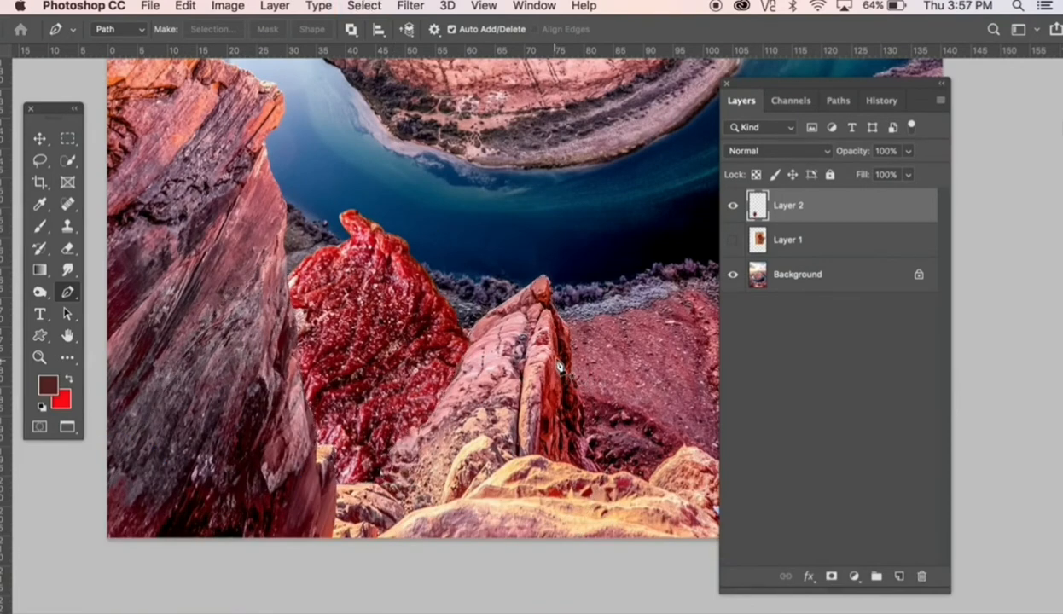
- Apply a Hue/Saturation adjustment to the meat on Layer 2 with Hue +1 and Saturation -30
{"action": "key", "text": "v"}
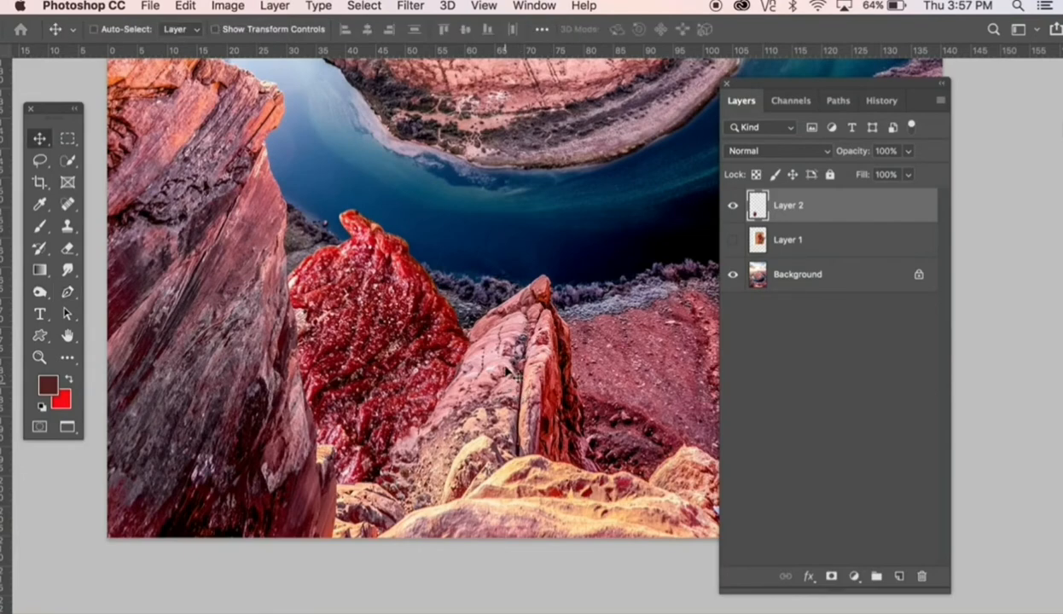
{"action": "left_click", "coordinate": [571, 296], "text": "alt"}
{"action": "left_click_drag", "start_coordinate": [568, 311], "coordinate": [444, 364]}
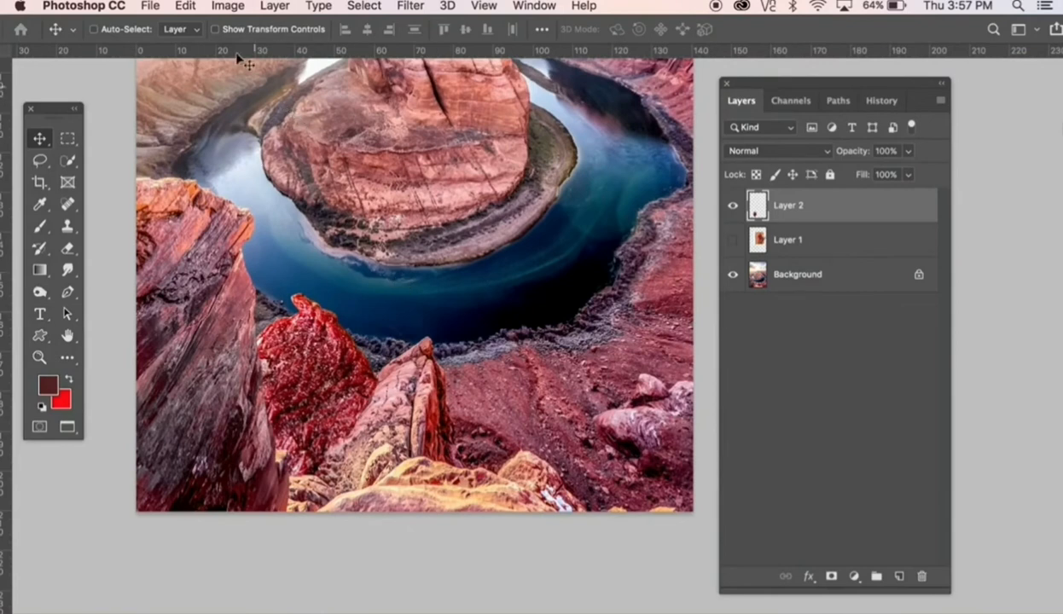
{"action": "left_click", "coordinate": [229, 6]}
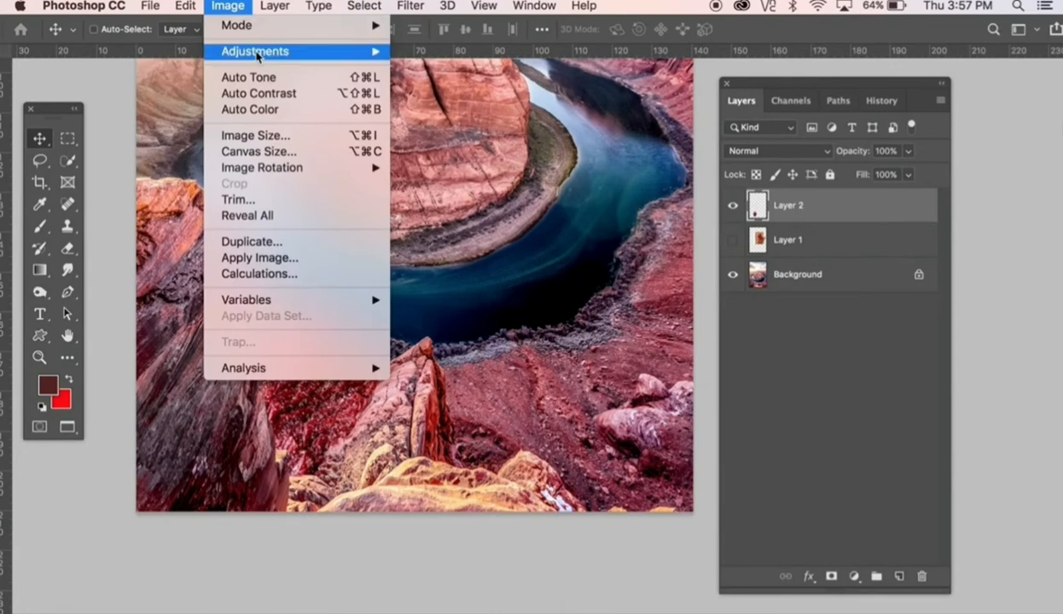
{"action": "mouse_move", "coordinate": [244, 48]}
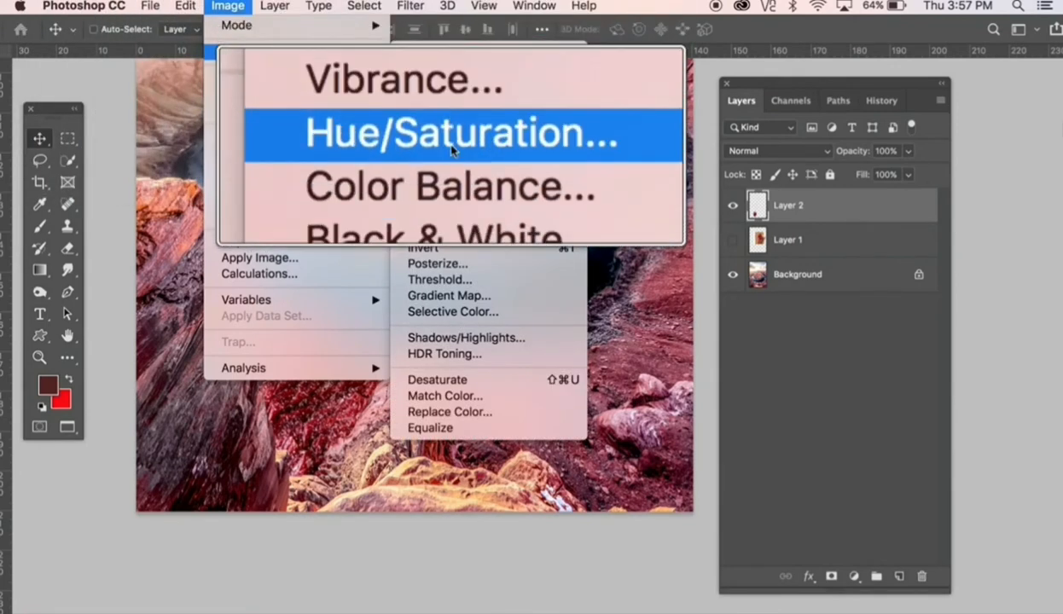
{"action": "left_click", "coordinate": [452, 143]}
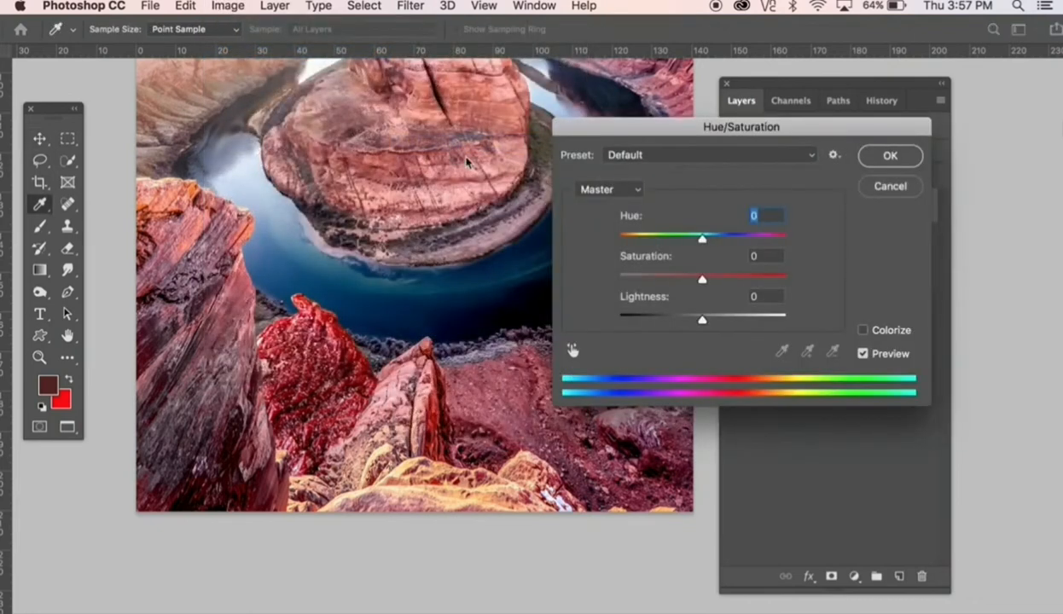
{"action": "left_click_drag", "start_coordinate": [699, 244], "coordinate": [713, 247]}
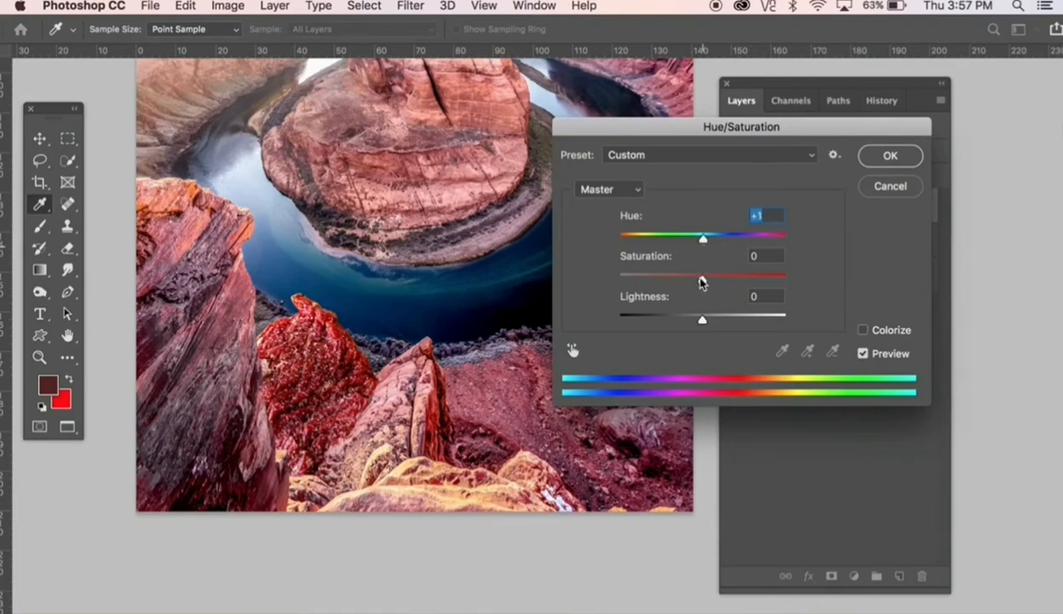
{"action": "left_click_drag", "start_coordinate": [701, 281], "coordinate": [673, 289]}
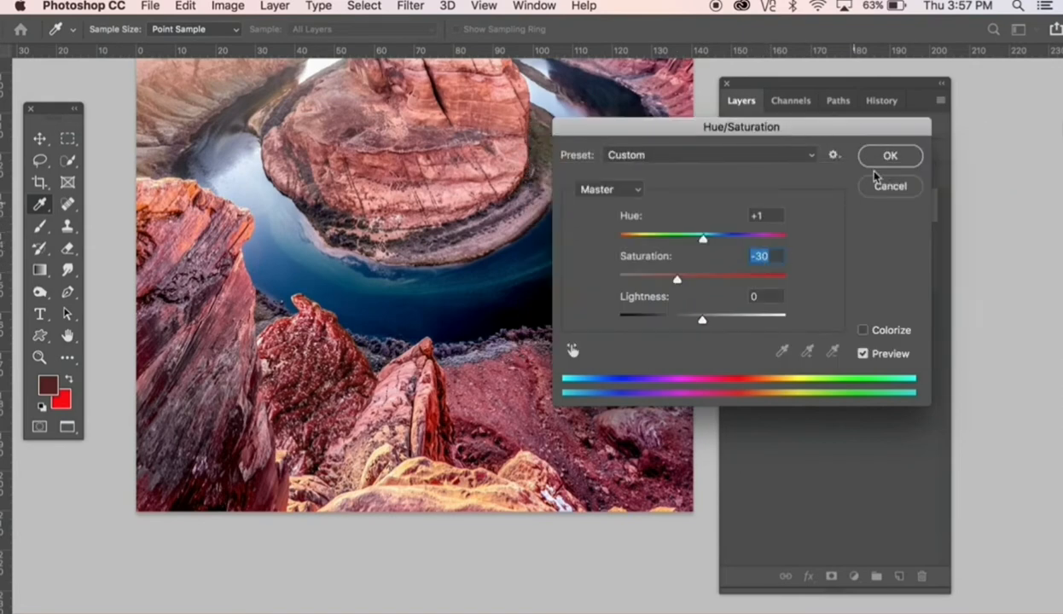
{"action": "left_click", "coordinate": [887, 156]}
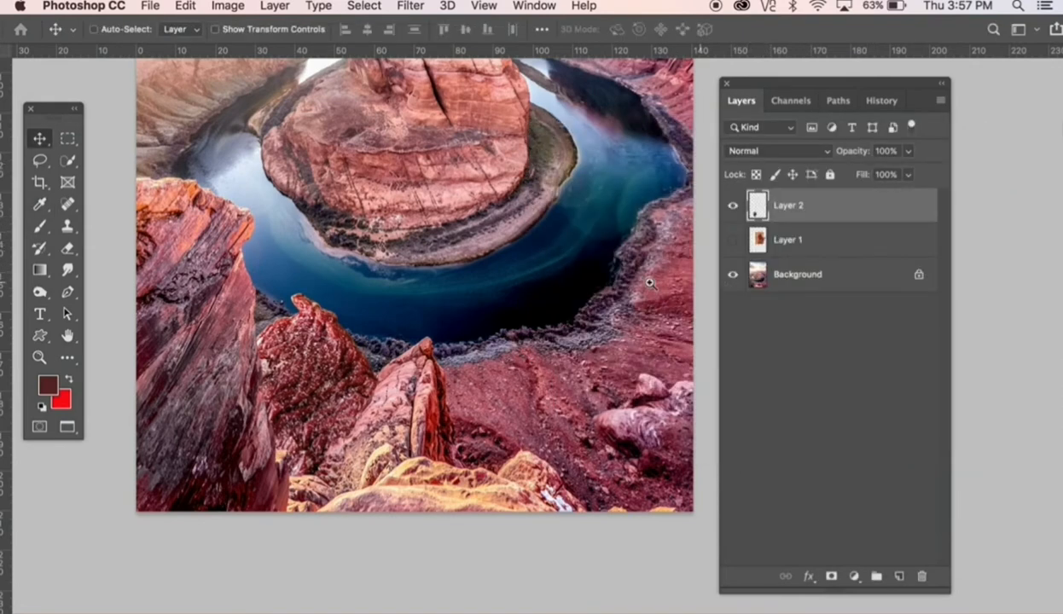
- Start a Levels adjustment on Layer 2, setting the white input level to 235 and the midtone level to 1.08
{"action": "key", "text": "super"}
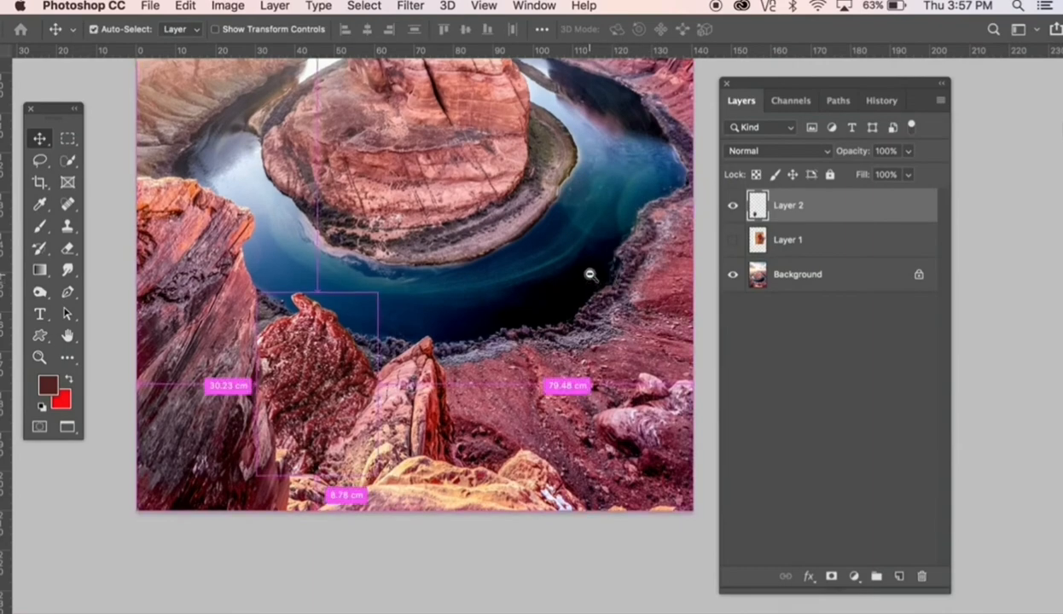
{"action": "left_click", "coordinate": [592, 277], "text": "alt+super"}
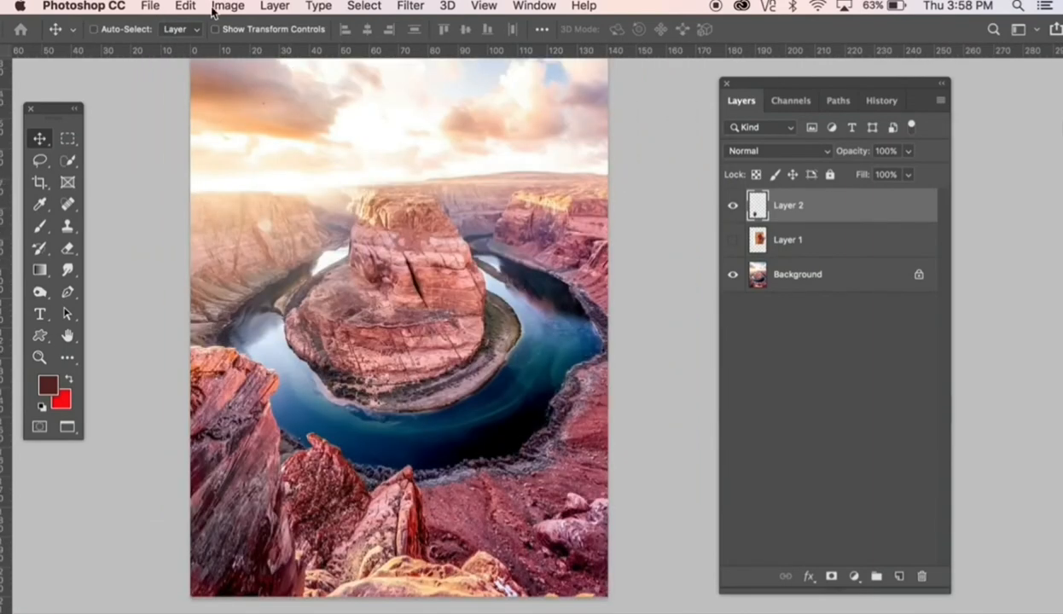
{"action": "left_click", "coordinate": [222, 11]}
{"action": "mouse_move", "coordinate": [244, 50]}
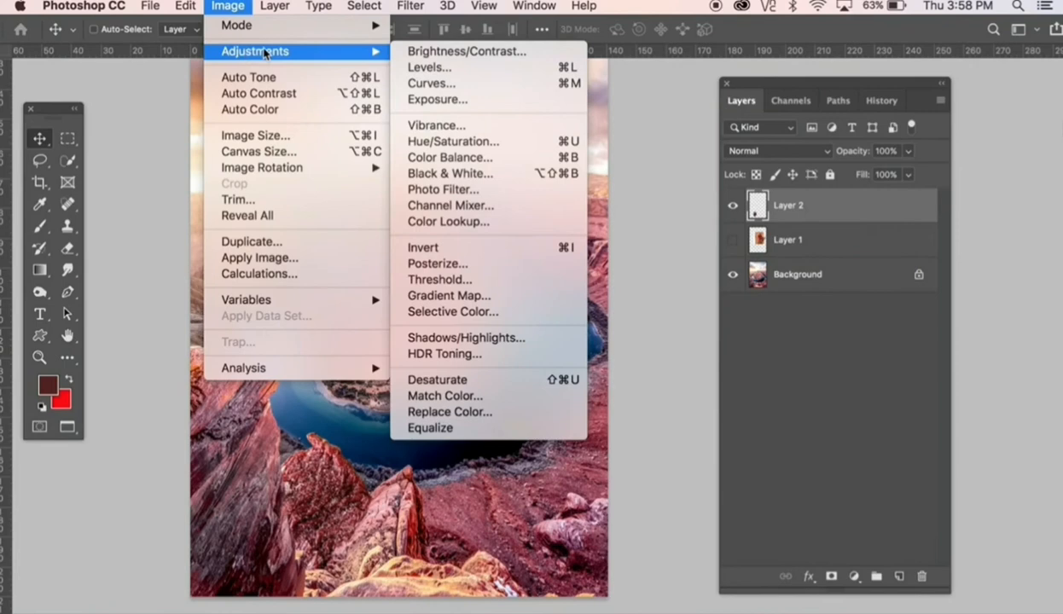
{"action": "left_click", "coordinate": [429, 67]}
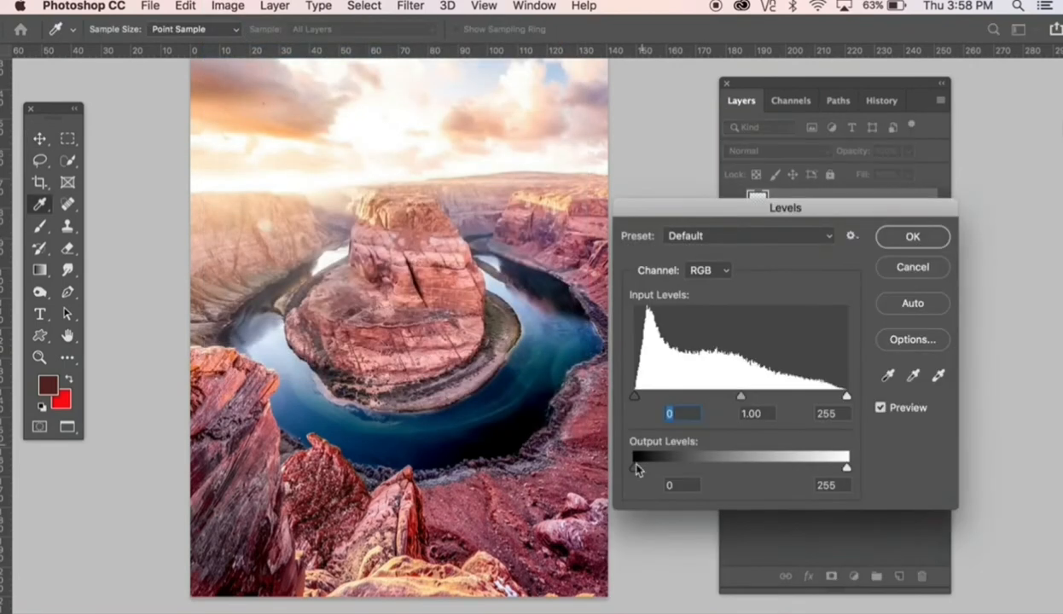
{"action": "mouse_move", "coordinate": [635, 469]}
{"action": "left_mouse_down"}
{"action": "mouse_move", "coordinate": [665, 468]}
{"action": "mouse_move", "coordinate": [635, 468]}
{"action": "left_mouse_up"}
{"action": "left_click_drag", "start_coordinate": [844, 402], "coordinate": [832, 405]}
{"action": "mouse_move", "coordinate": [719, 406]}
{"action": "left_mouse_down"}
{"action": "mouse_move", "coordinate": [708, 406]}
{"action": "mouse_move", "coordinate": [723, 404]}
{"action": "left_mouse_up"}
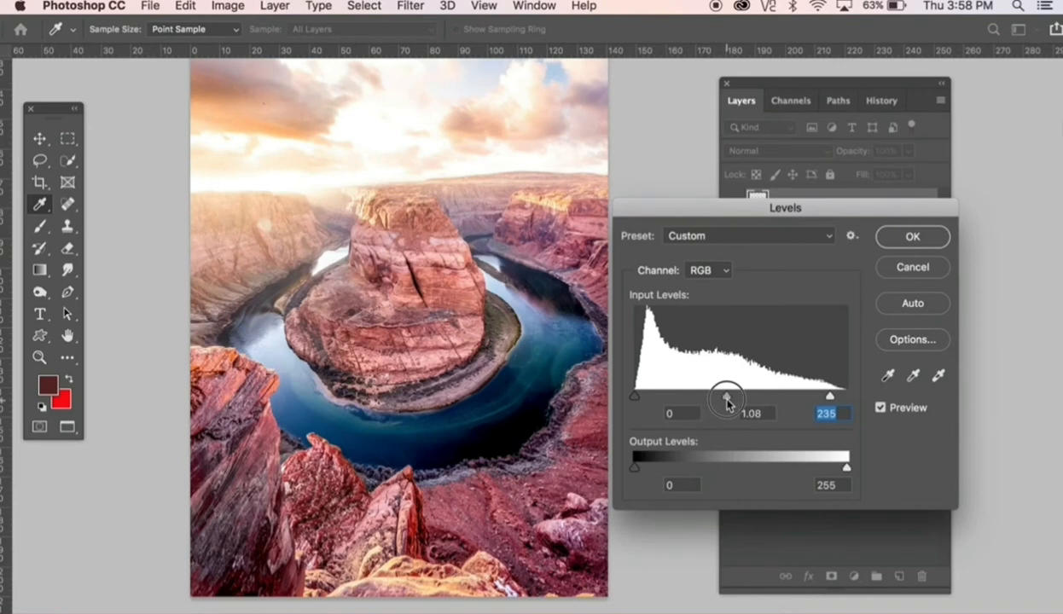
- Lower the white input level to 224, compare the meat with the preview off and on, and apply the Levels adjustment
{"action": "left_click", "coordinate": [762, 412]}
{"action": "left_click_drag", "start_coordinate": [832, 400], "coordinate": [820, 399]}
{"action": "left_click", "coordinate": [880, 409]}
{"action": "left_click", "coordinate": [880, 408]}
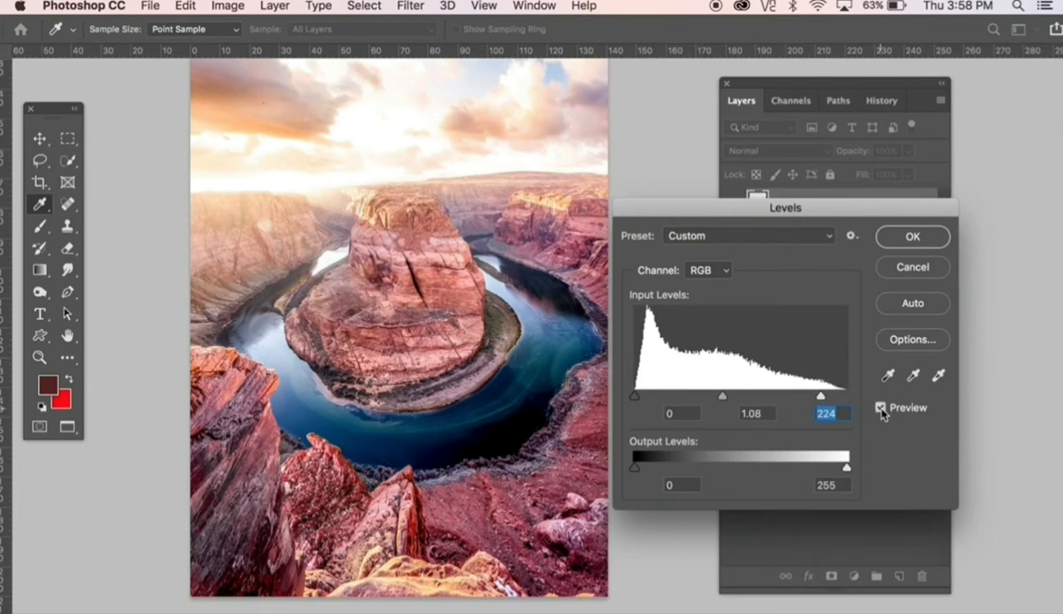
{"action": "left_click", "coordinate": [904, 243]}
{"action": "key", "text": "v"}
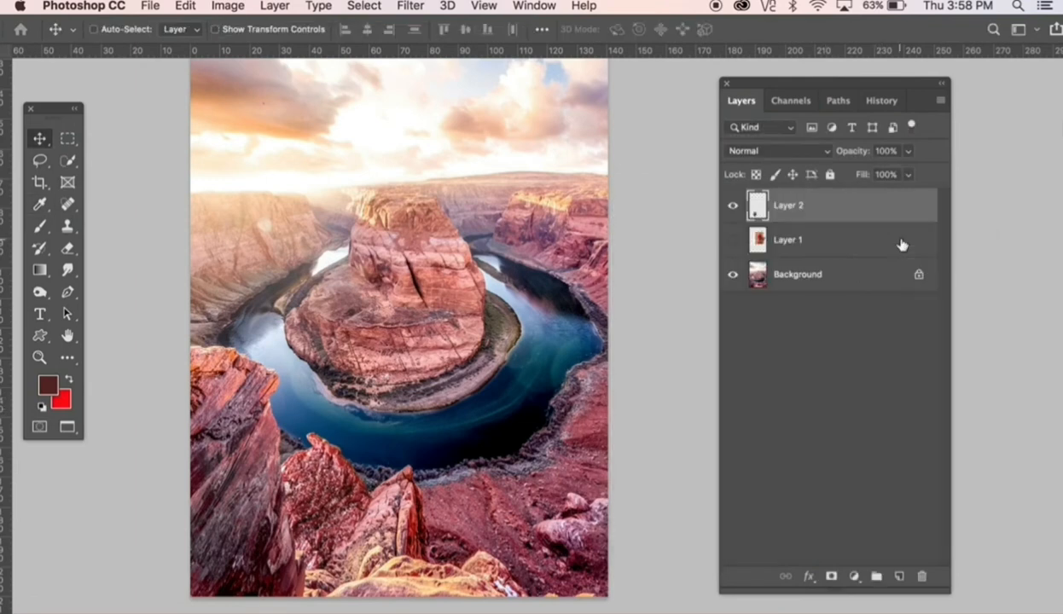